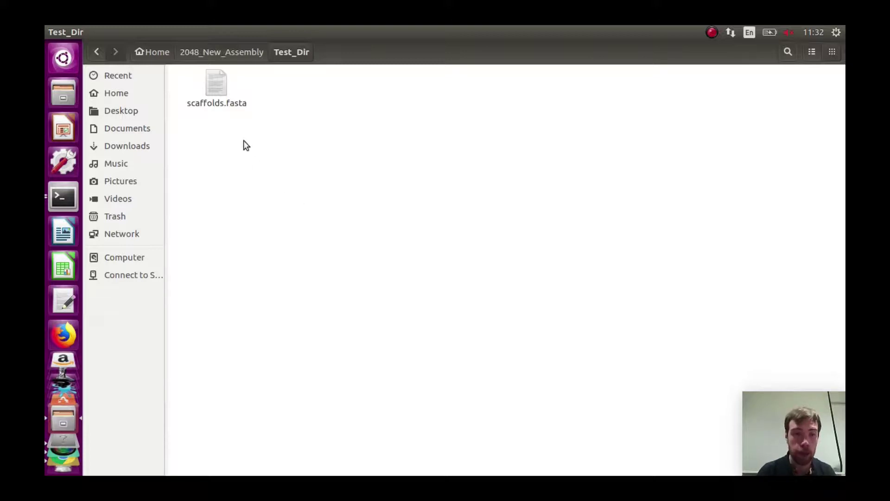
- Rename scaffolds.fasta in Test_Dir to scaffolds.txt
right_click(218, 94)
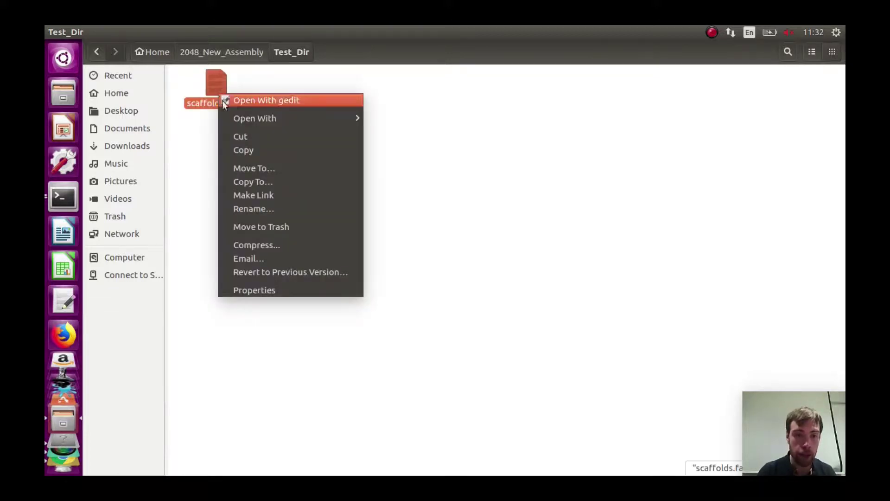
click(267, 208)
drag(228, 102, 250, 102)
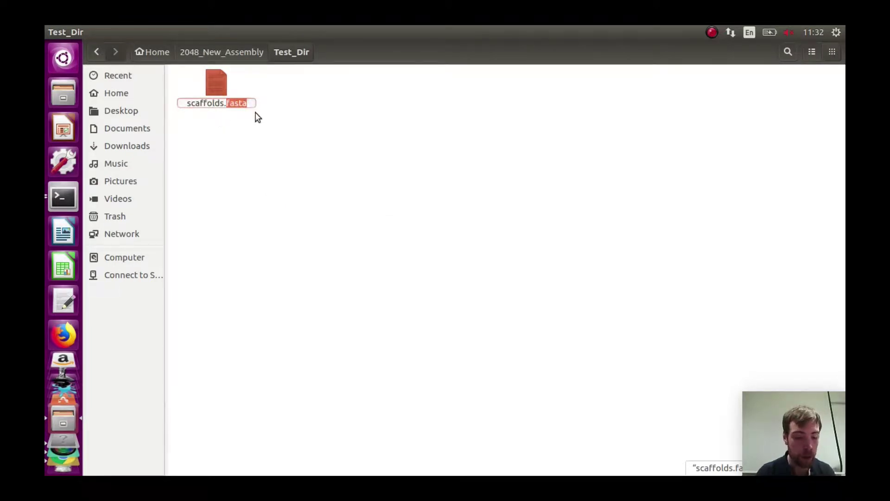
text(txt)
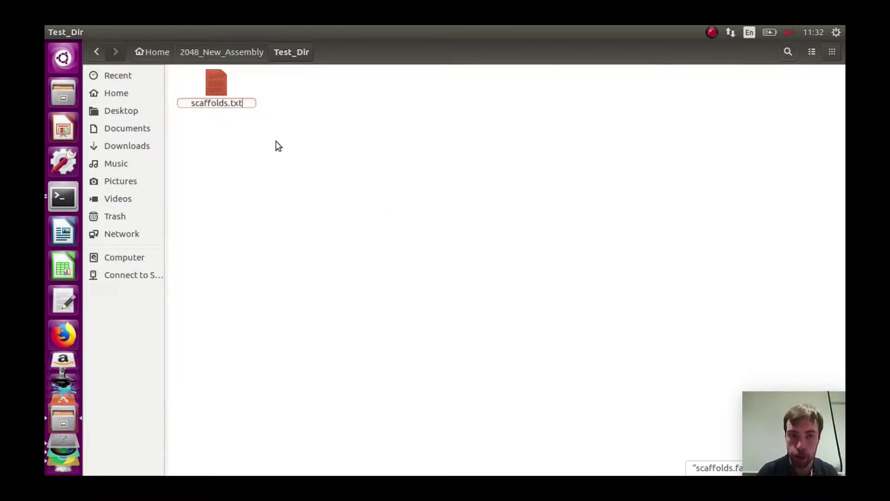
click(351, 185)
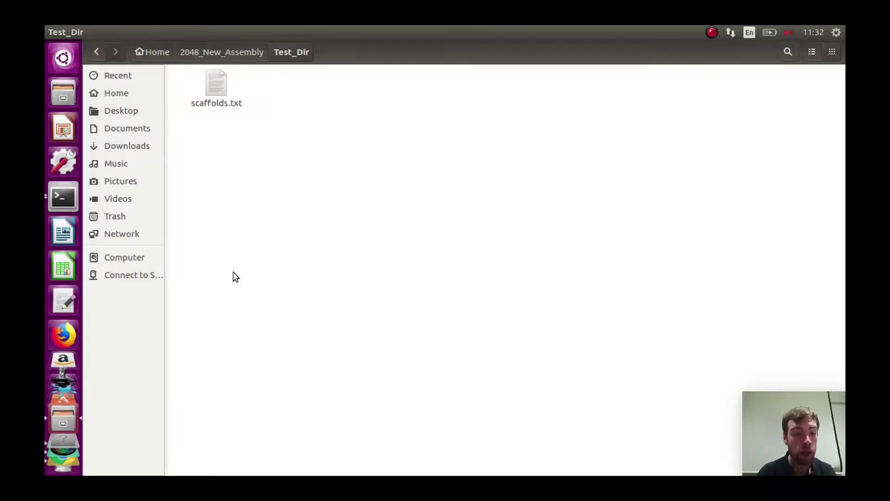
- Switch to the blank Google Sheets spreadsheet and import scaffolds.txt from My Drive, replacing the spreadsheet with automatic separator detection
mouse_move(80, 468)
click(63, 423)
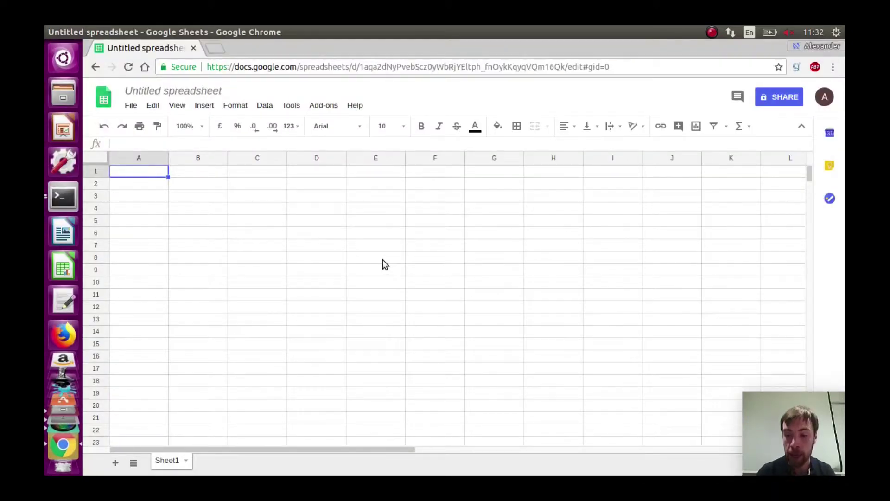
click(135, 107)
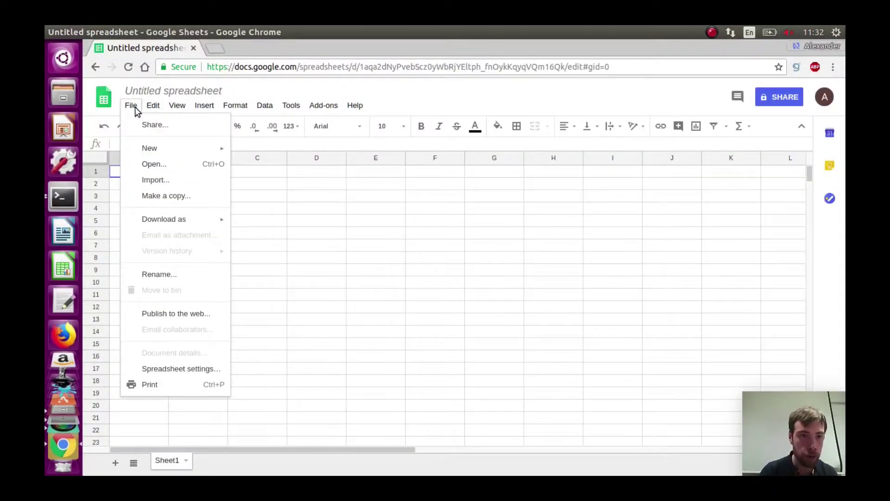
click(184, 181)
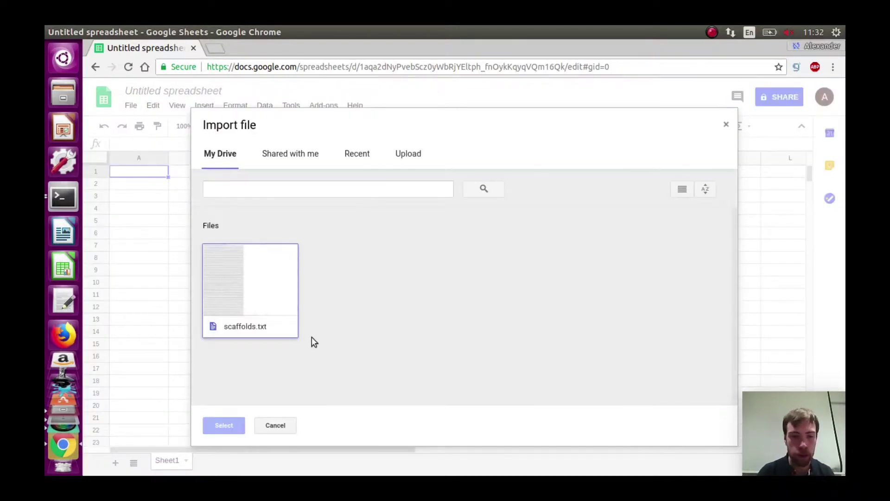
click(259, 308)
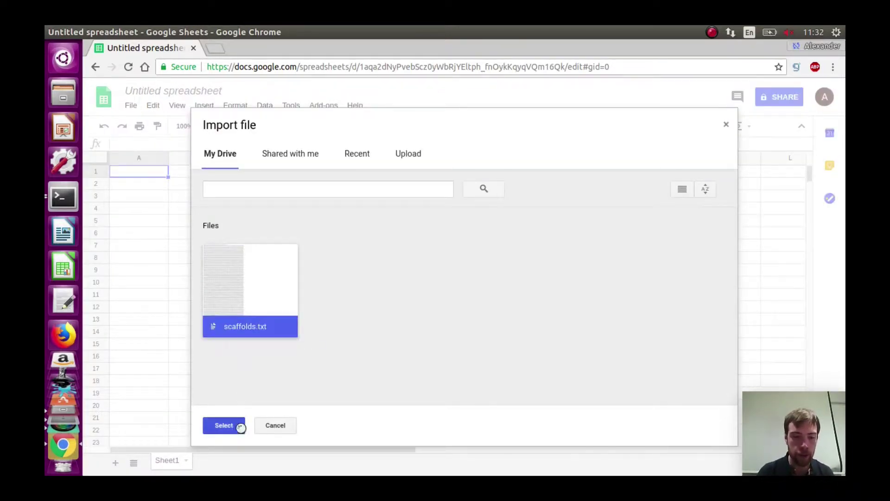
click(224, 425)
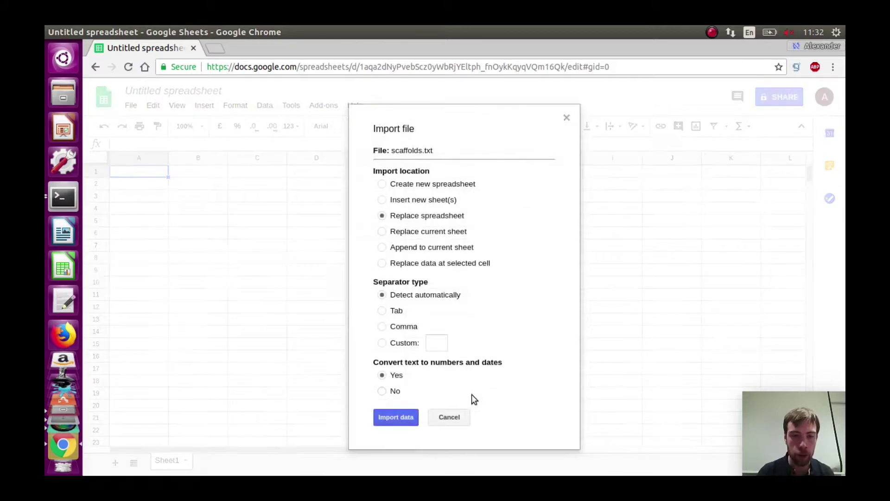
click(394, 416)
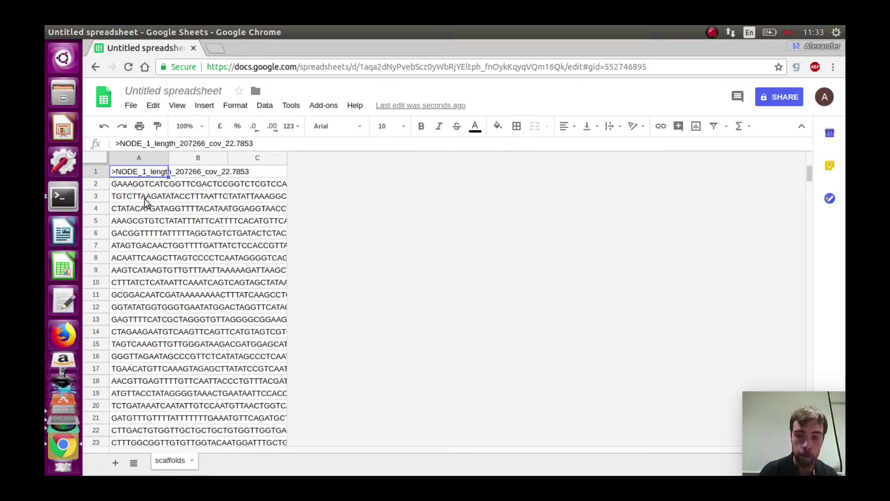
- Sort the whole sheet by column A from A to Z
click(140, 159)
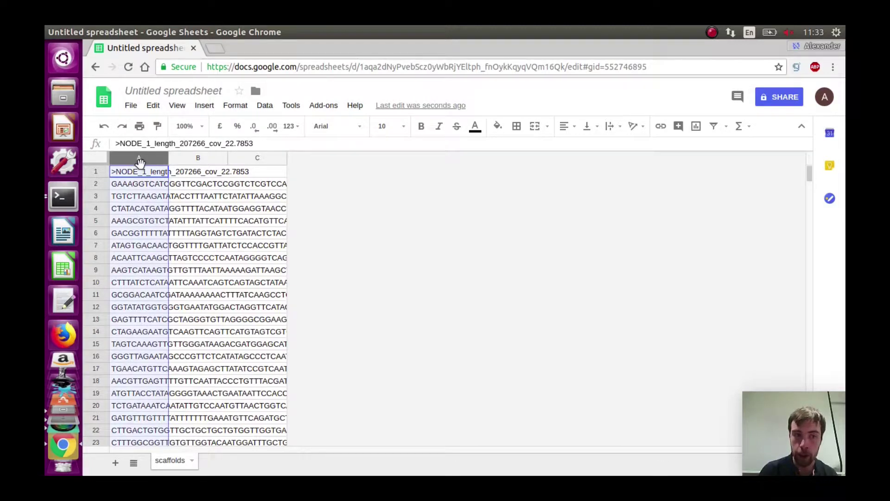
click(265, 106)
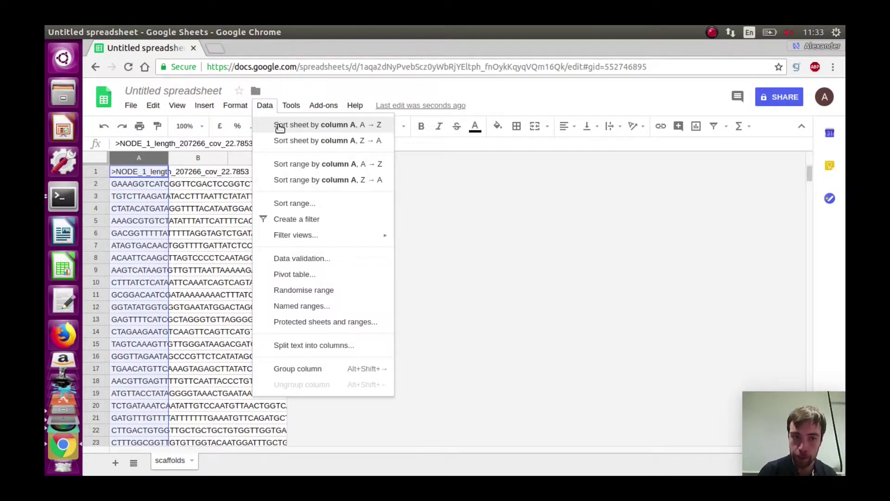
click(281, 126)
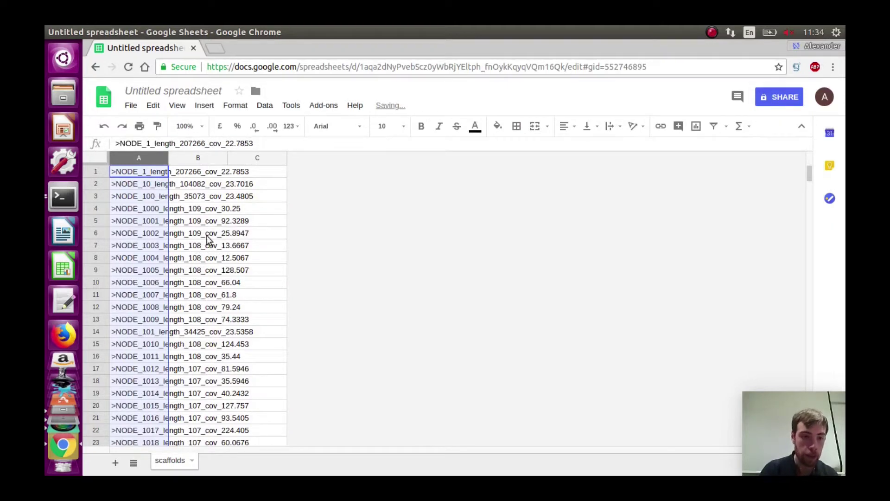
- Find the first cell whose entire contents match "A", leaving it selected as the start of the sequence rows
click(149, 233)
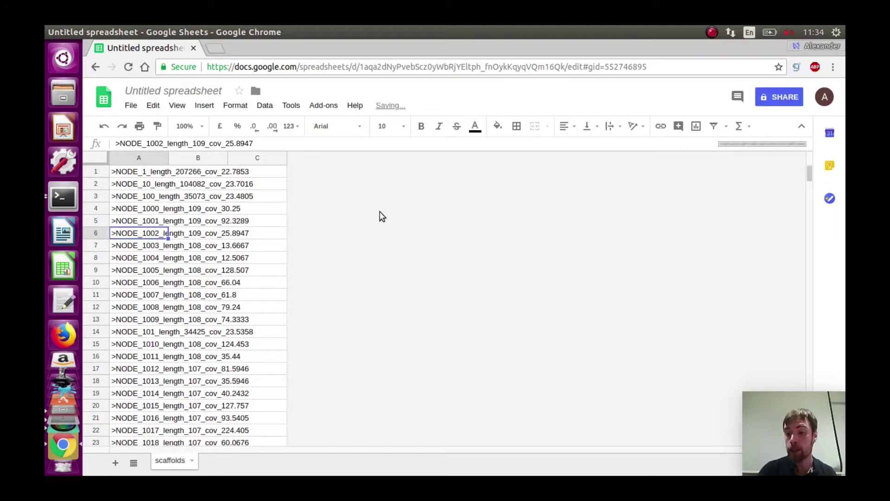
key(ctrl+f)
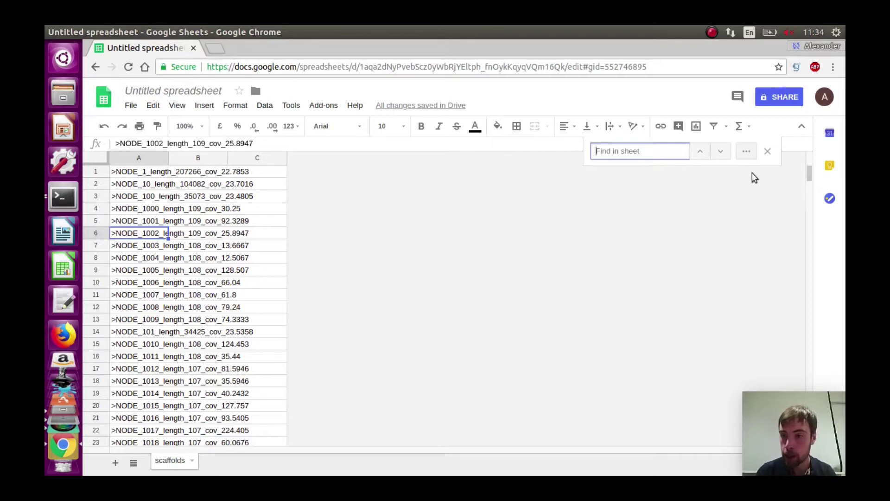
click(747, 152)
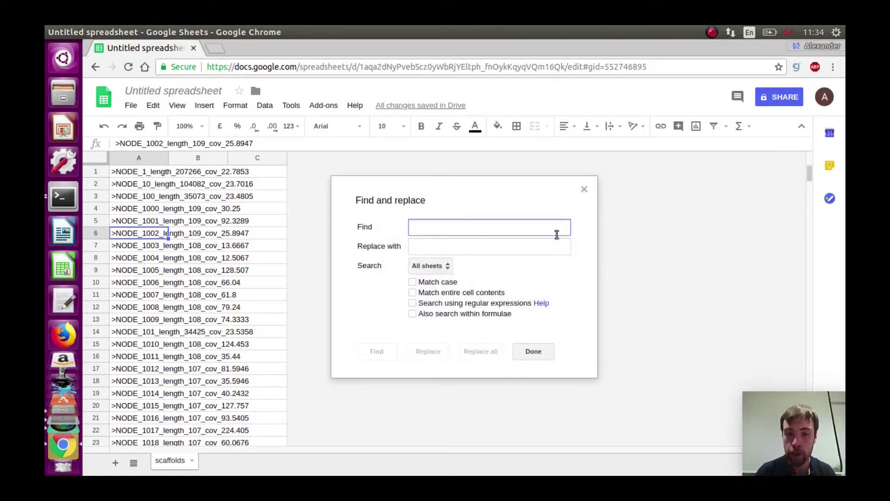
text(A)
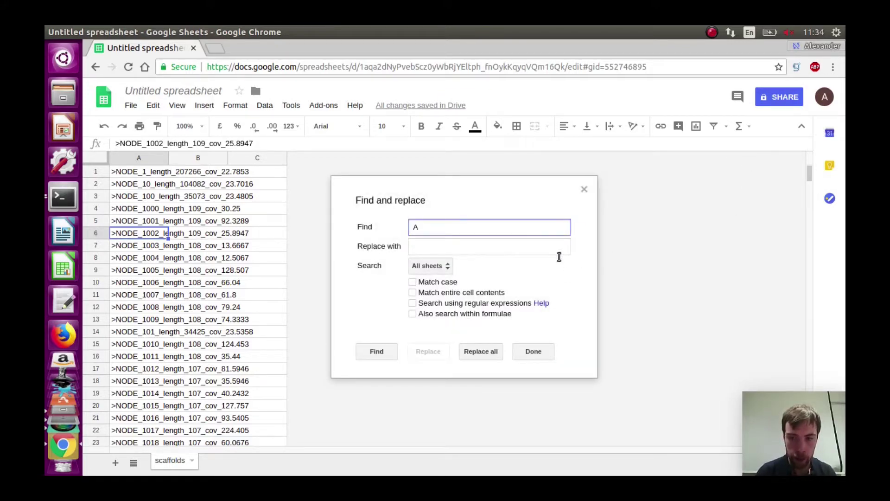
click(452, 296)
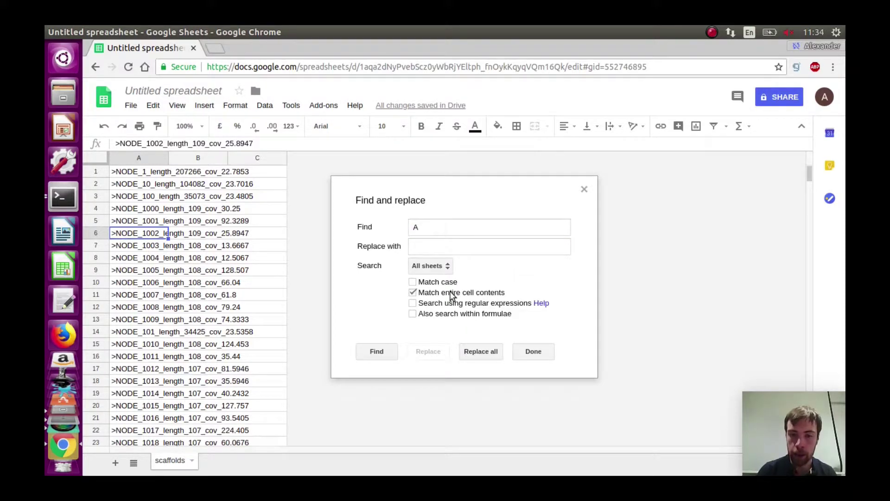
click(377, 352)
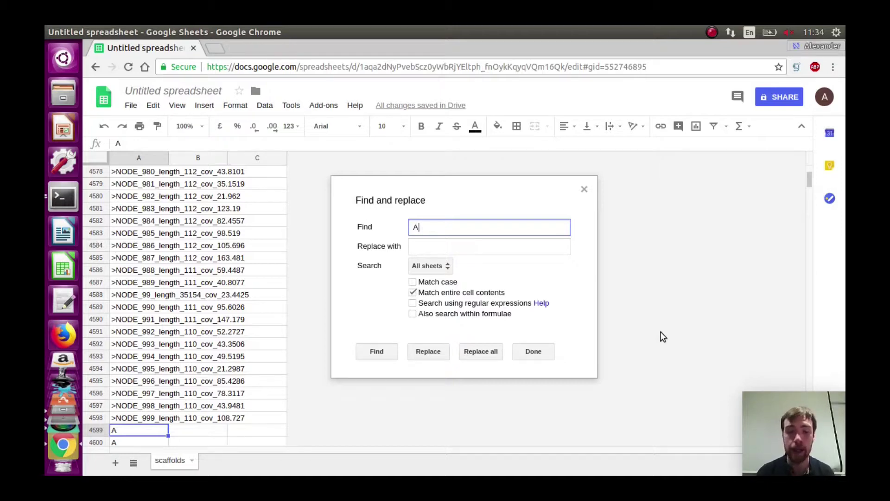
click(585, 189)
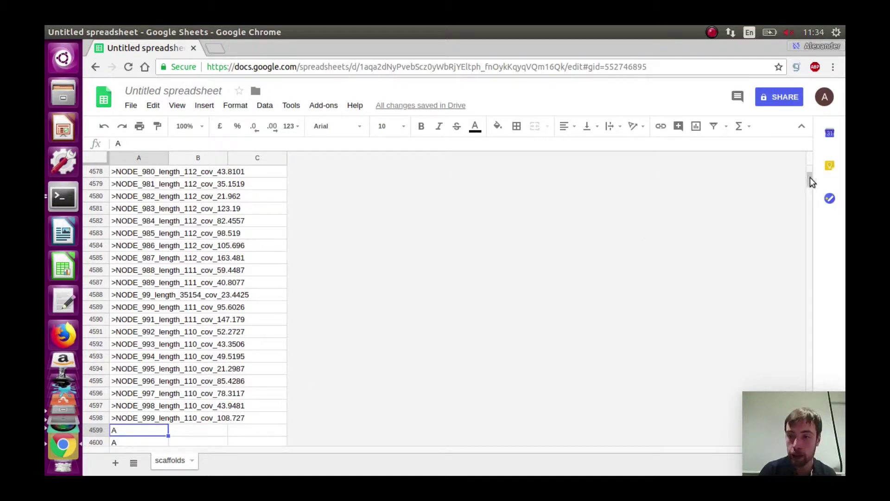
- Clear all sequence rows in column A, from the selected cell in row 4599 through row 186823
drag(809, 182, 809, 390)
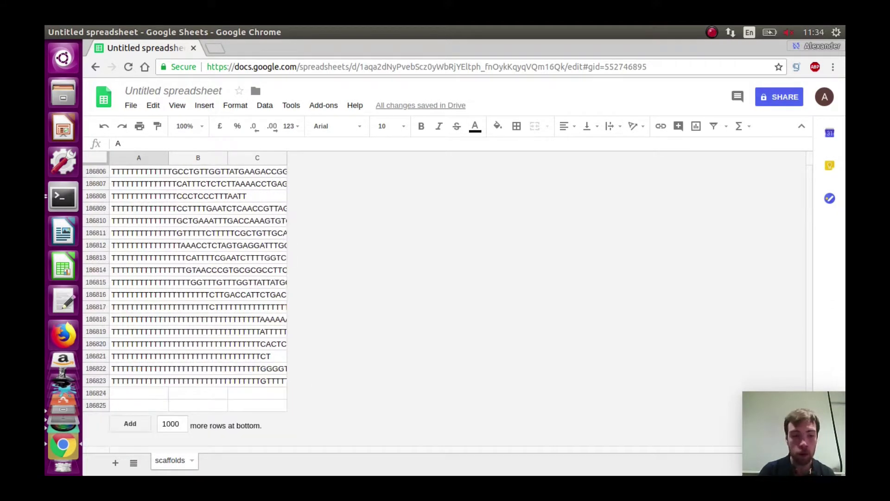
shift+click(139, 384)
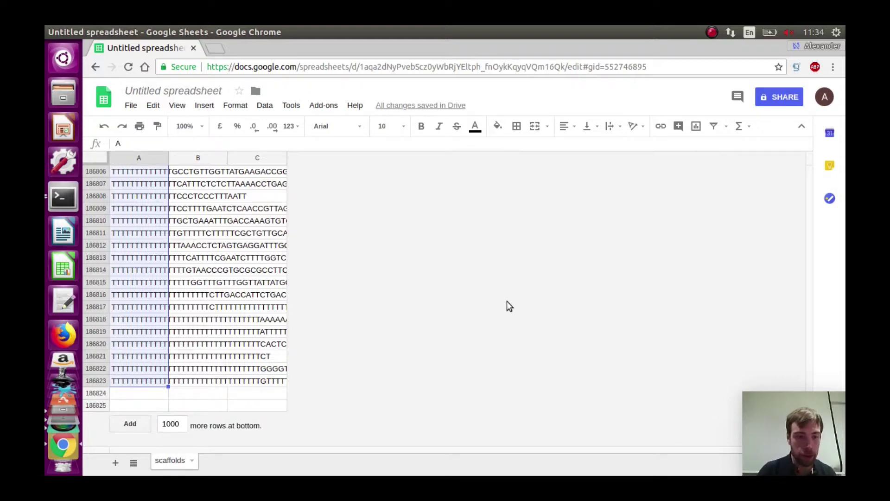
key(Delete)
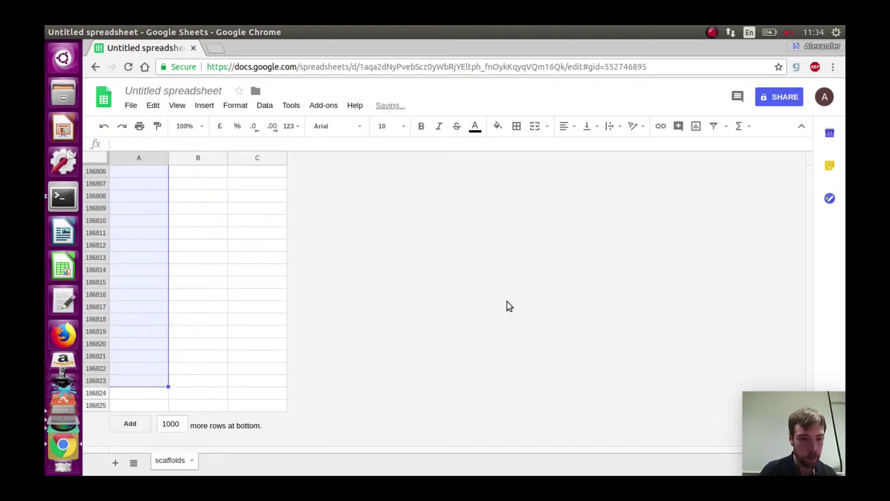
- Search the sheet for "NODE_999" and select the matching cell in column A
click(150, 309)
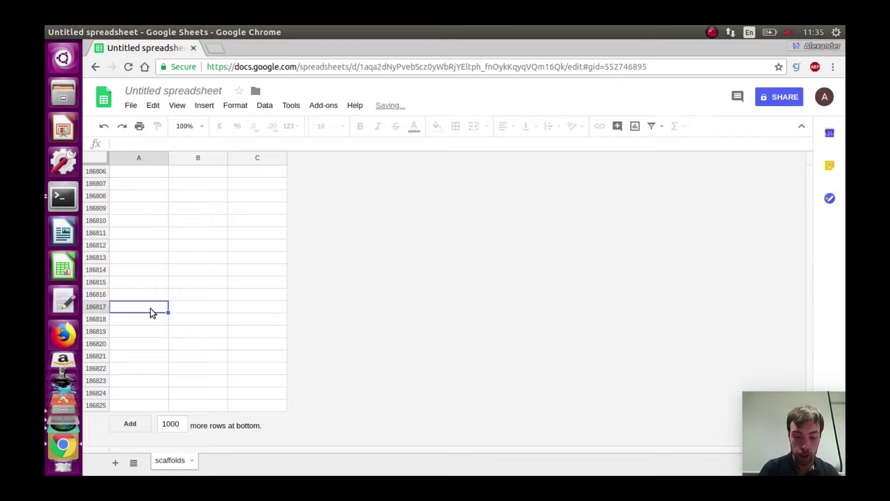
key(ctrl+f)
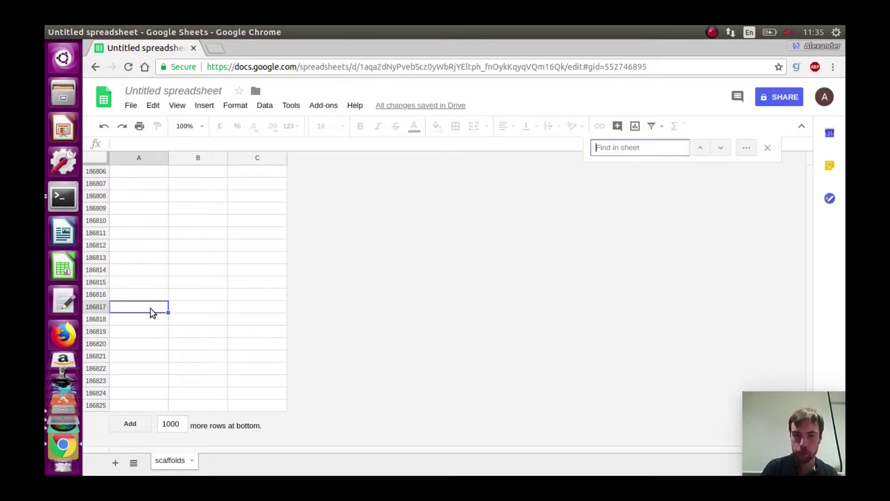
text(NODE_)
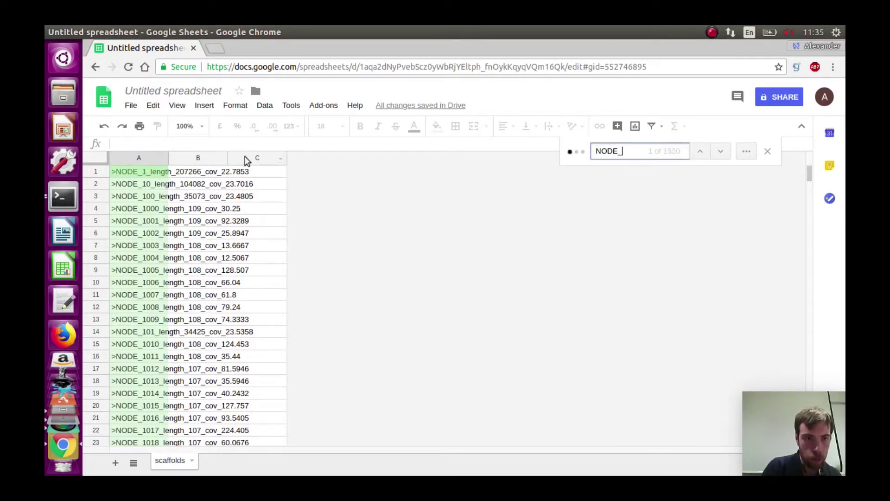
text(999)
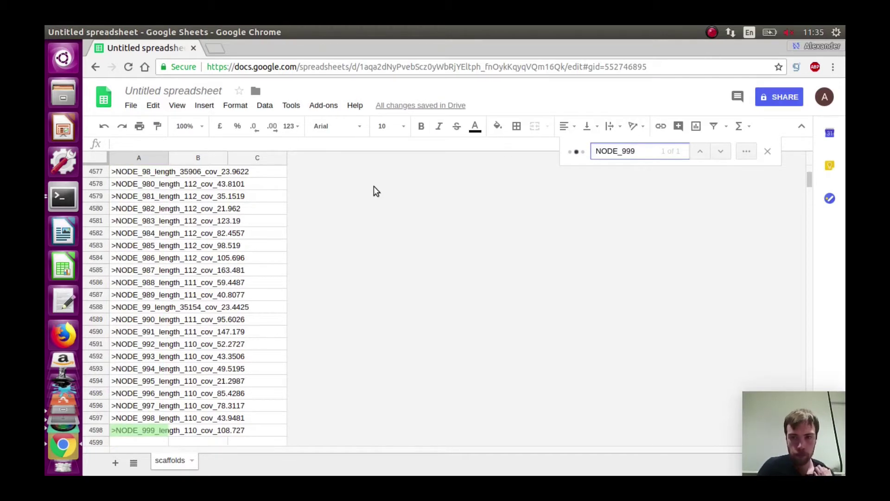
click(151, 431)
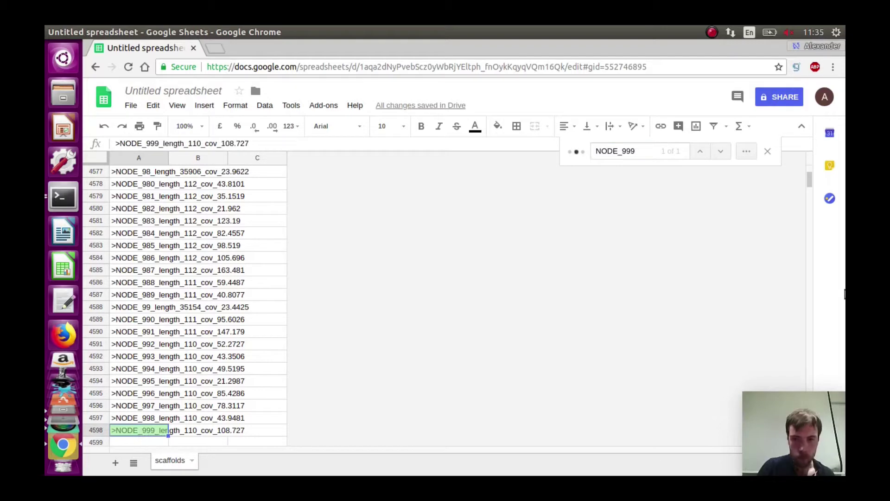
- Split the node headers in column A, rows 1 to 4598, into columns using a custom underscore "_" separator
drag(808, 179, 809, 155)
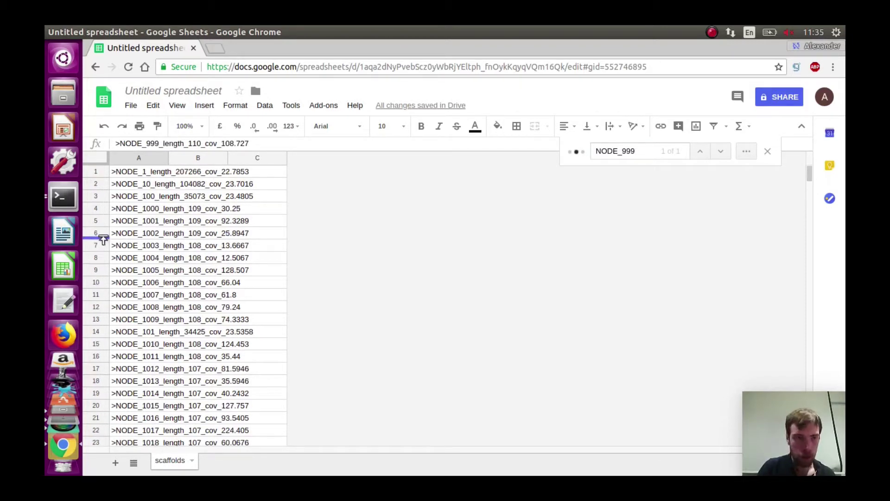
key(ctrl+space)
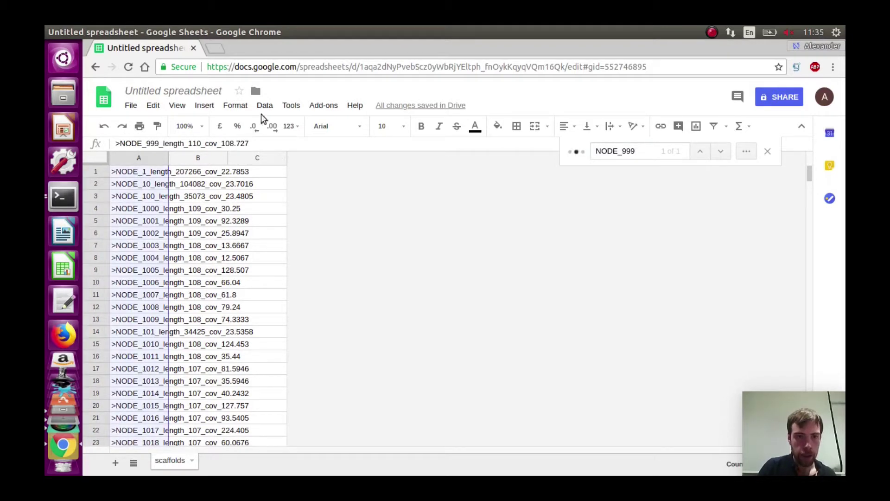
click(265, 105)
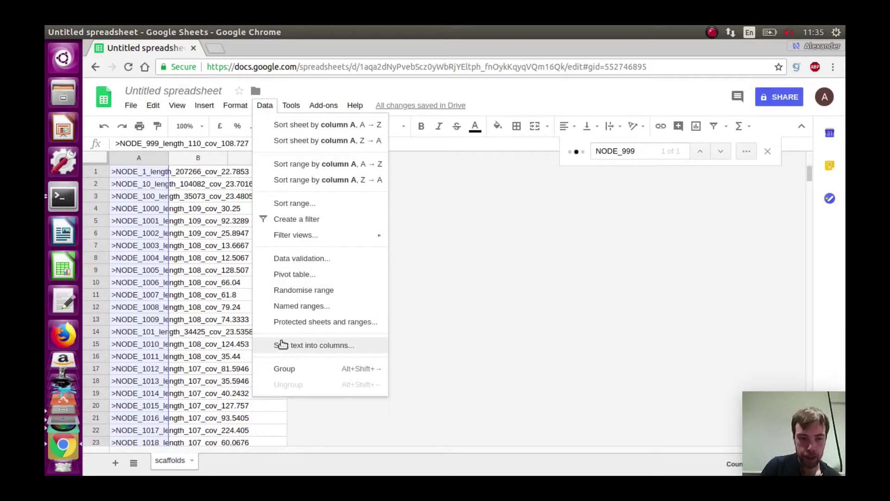
click(284, 347)
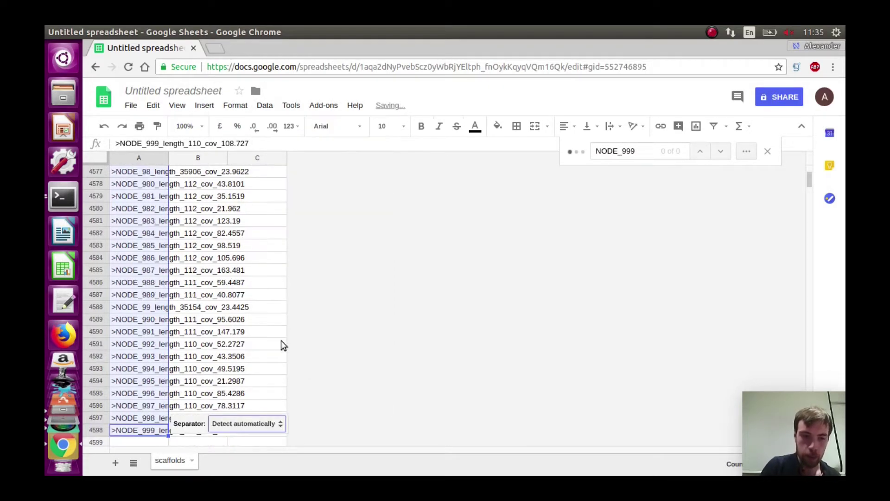
click(263, 424)
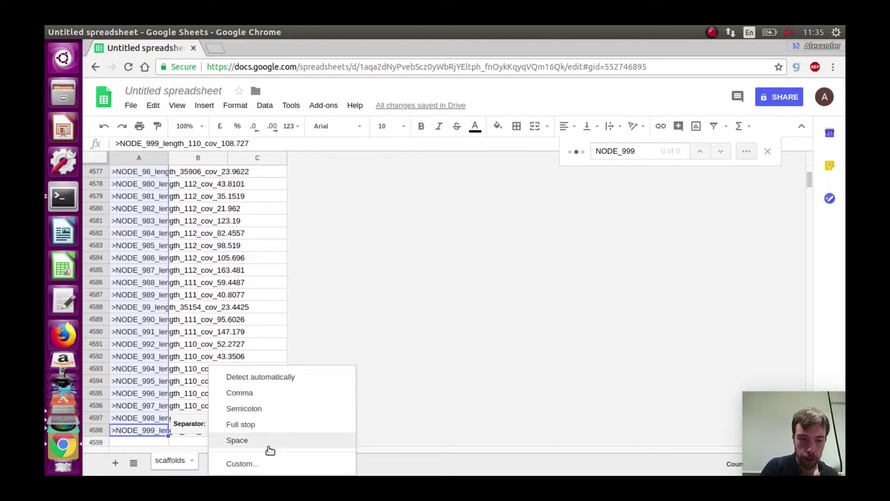
click(265, 464)
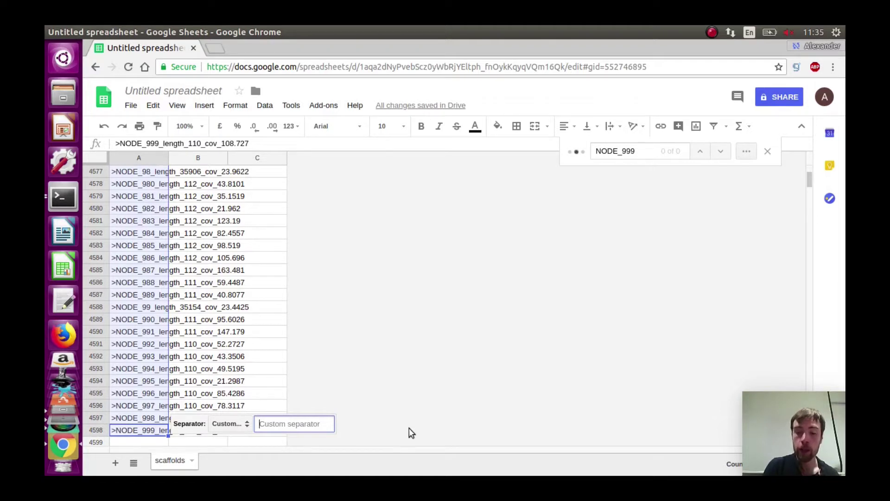
text(_)
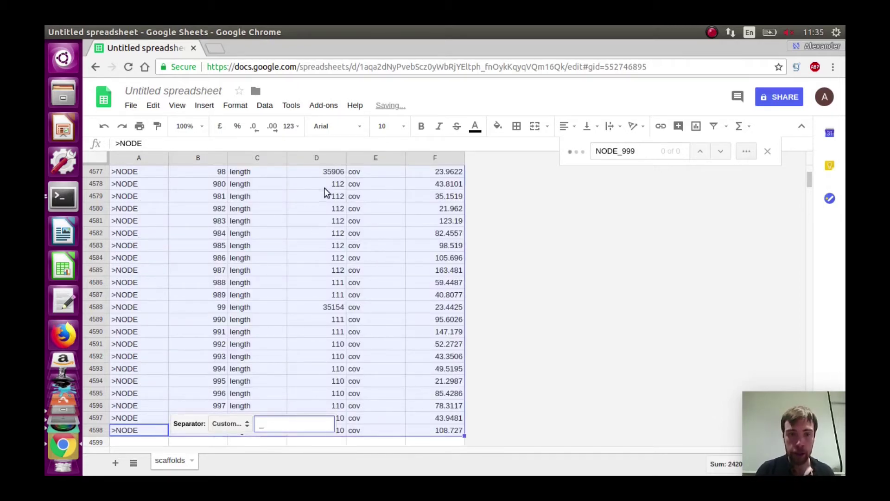
- Close the sheet search and insert a chart from the length values in column D and the coverage values in column F
click(334, 197)
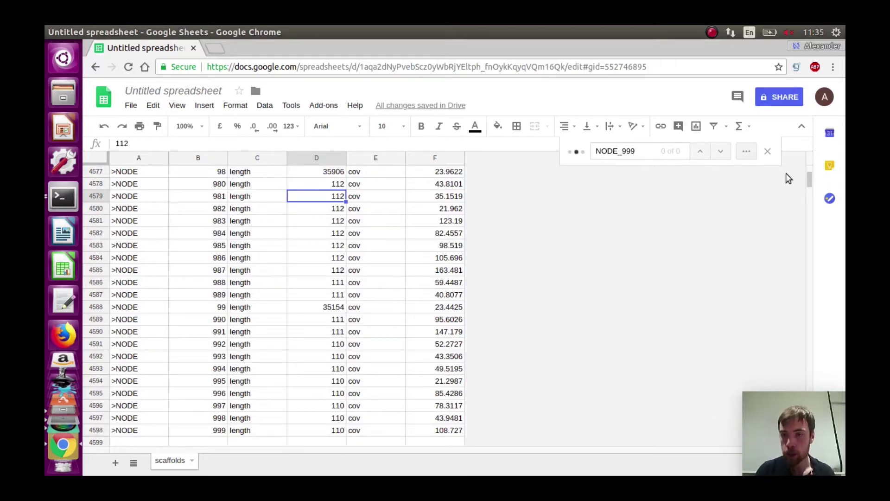
click(768, 158)
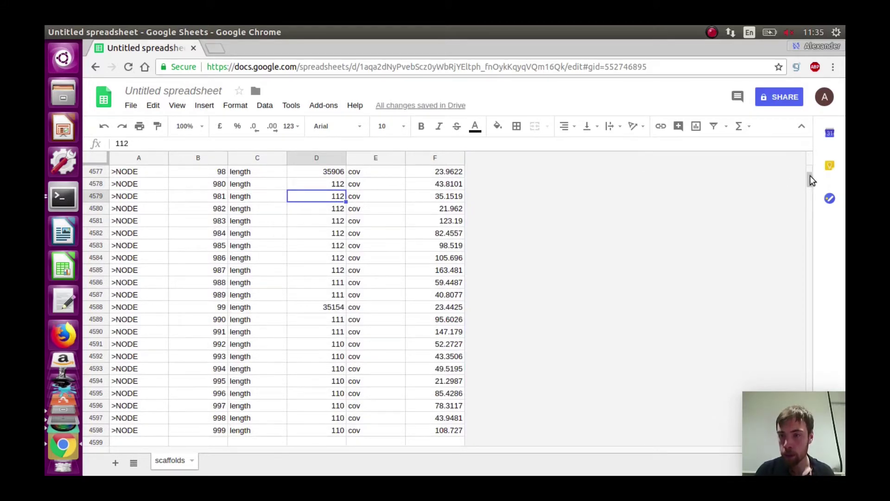
drag(811, 177, 811, 168)
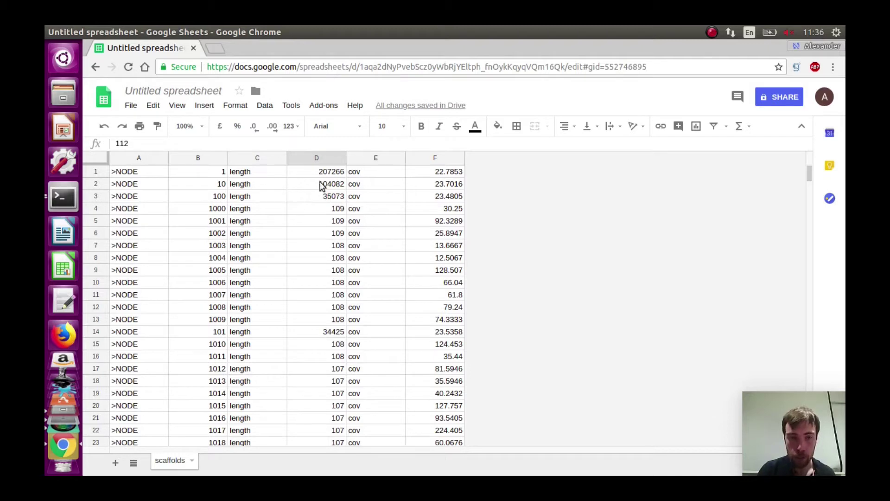
click(314, 157)
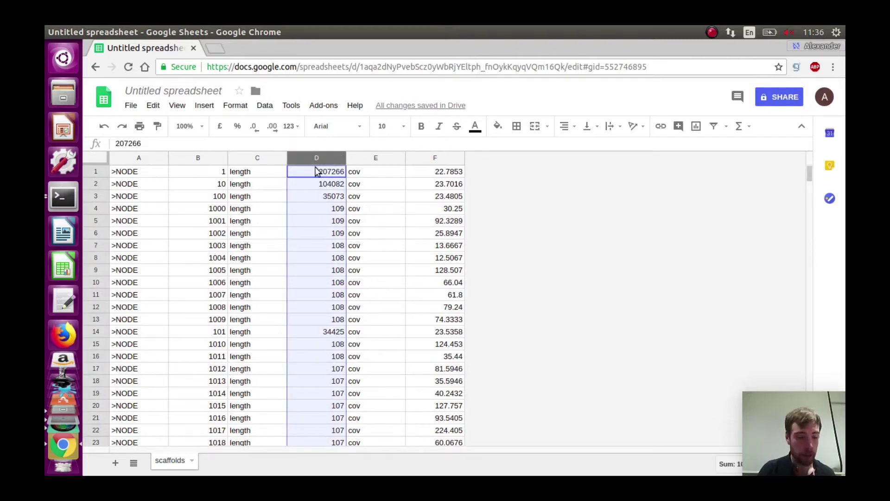
ctrl+click(431, 158)
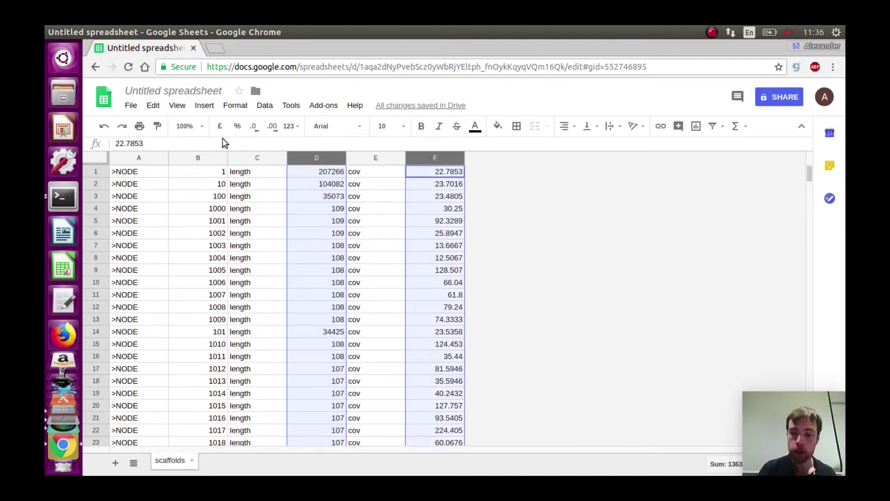
click(205, 107)
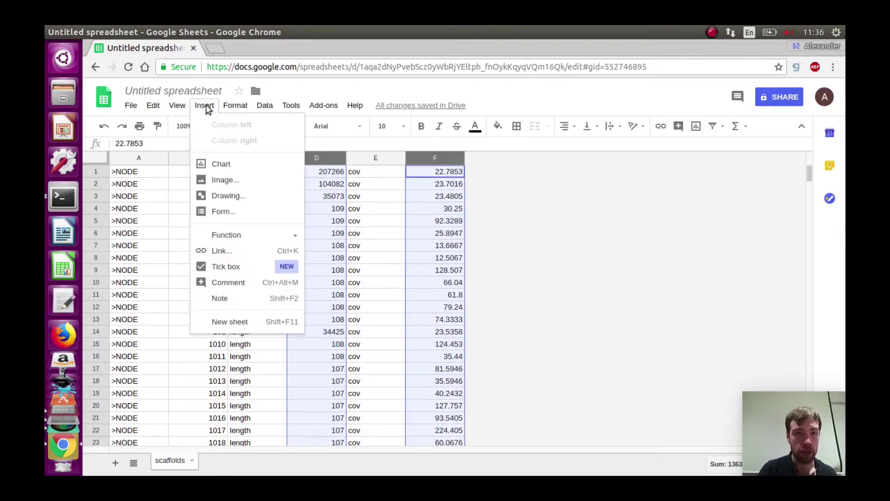
click(231, 168)
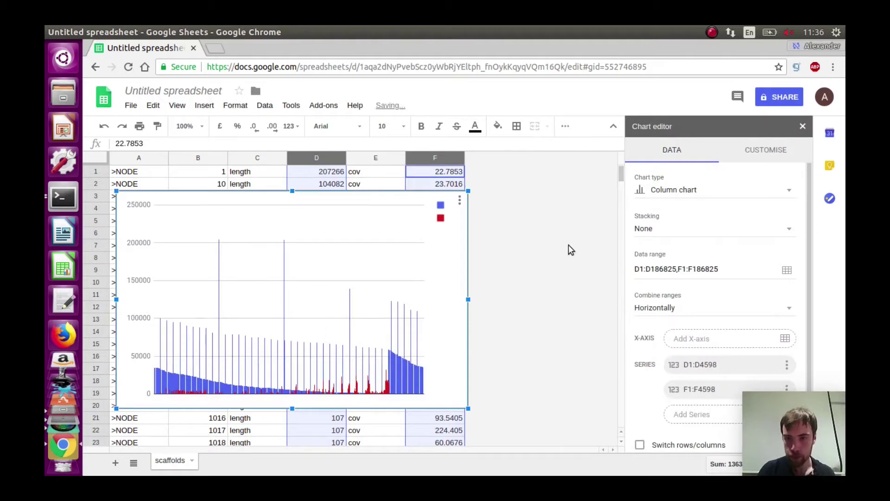
- Change the chart type to a scatter chart, plotting coverage against length
click(690, 190)
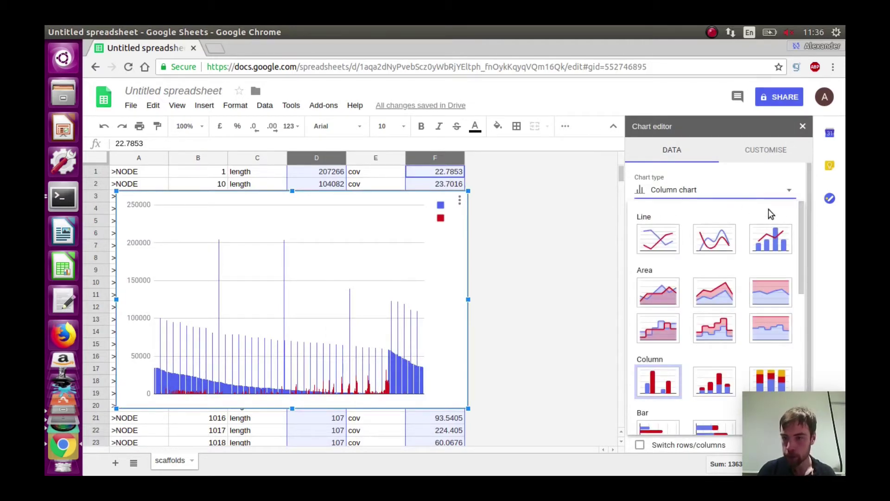
drag(801, 218, 791, 361)
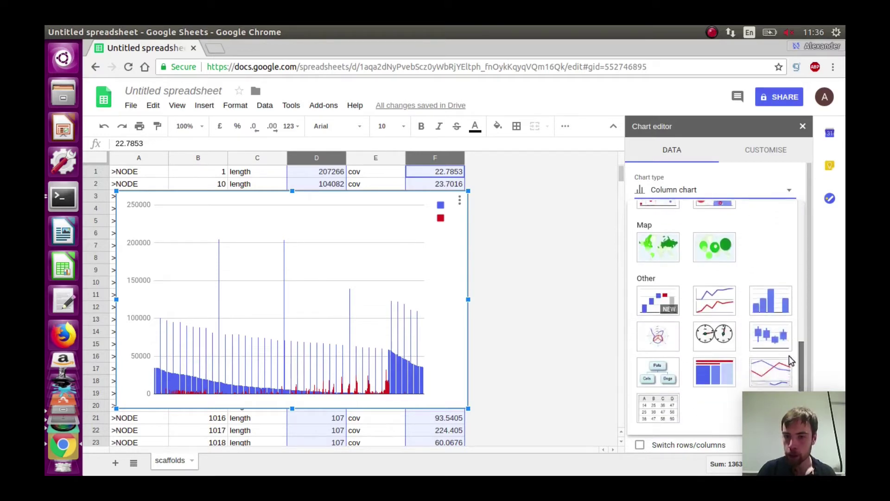
scroll(777, 328, up, 3)
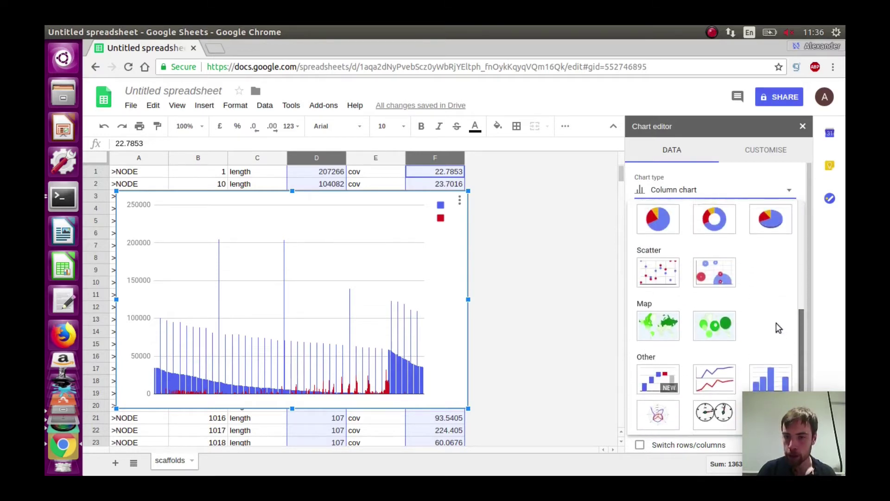
click(666, 261)
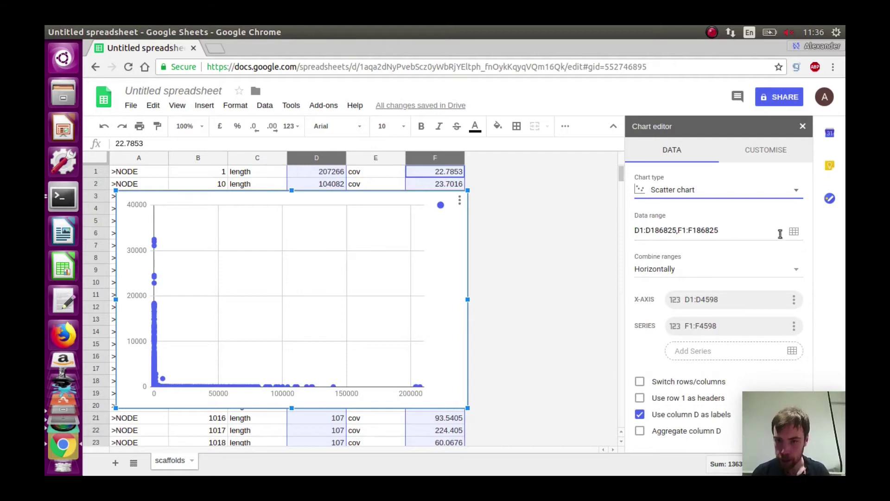
- Enable the logarithmic scale on the scatter chart's vertical axis
click(757, 153)
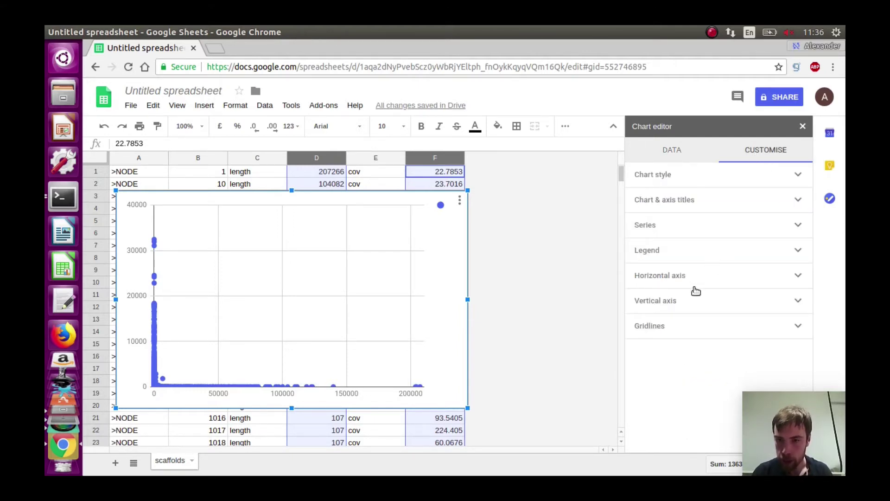
click(679, 302)
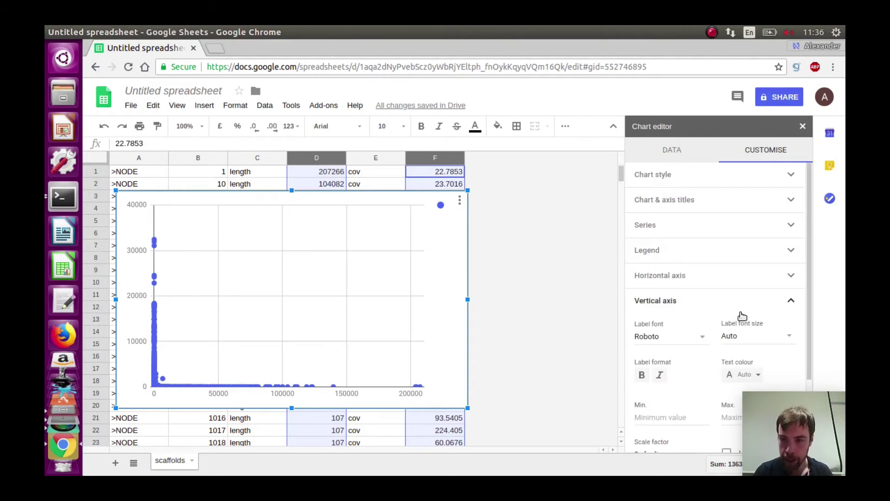
scroll(803, 306, down, 3)
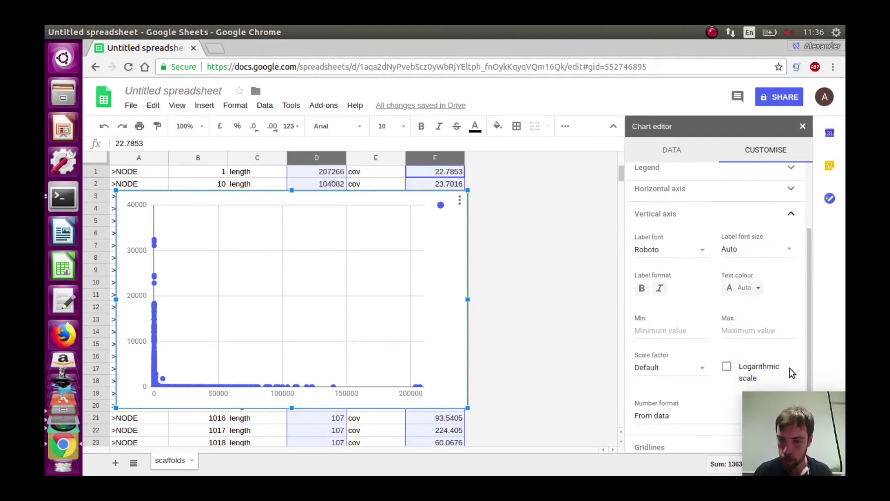
click(728, 357)
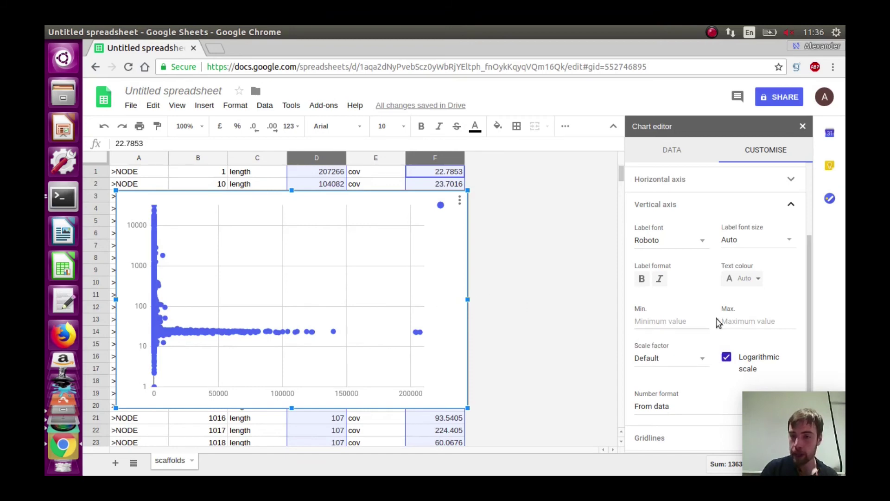
- Set the point size of the chart's data series to 2px
drag(807, 292, 751, 219)
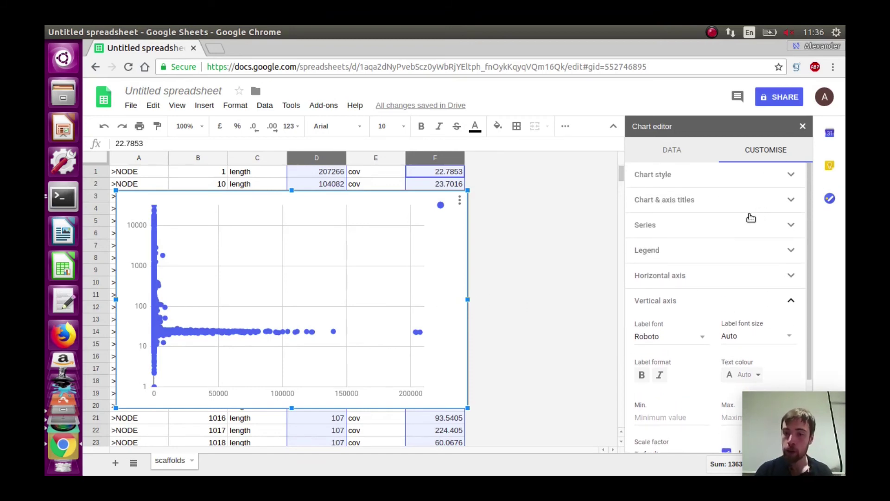
click(714, 227)
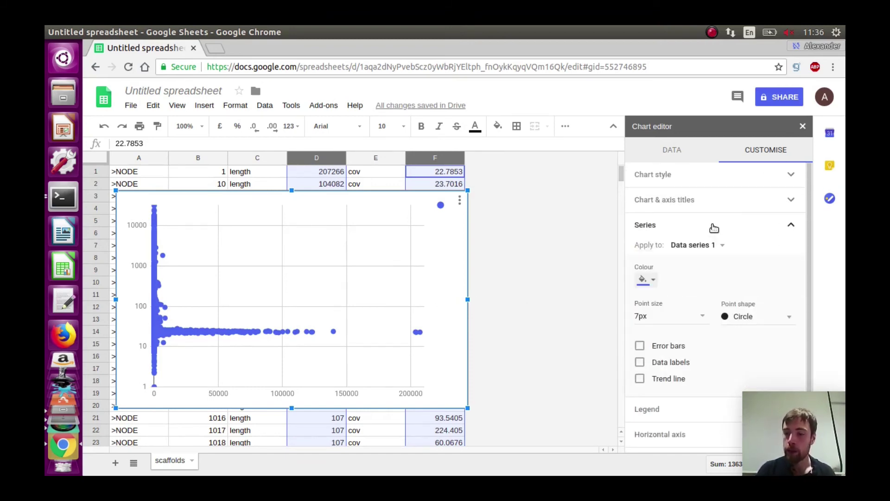
click(699, 317)
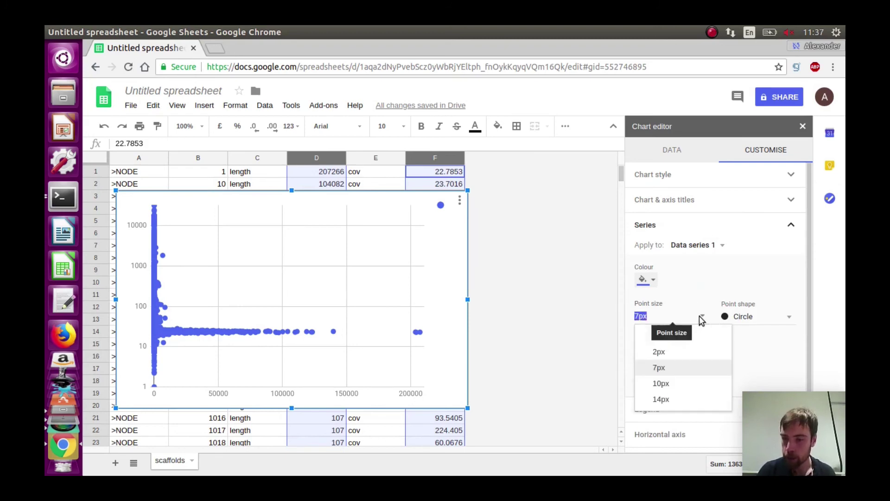
click(690, 354)
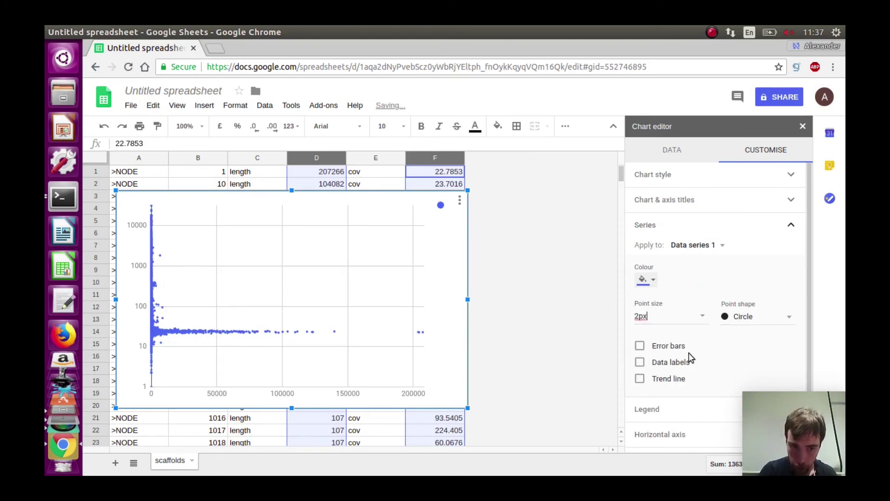